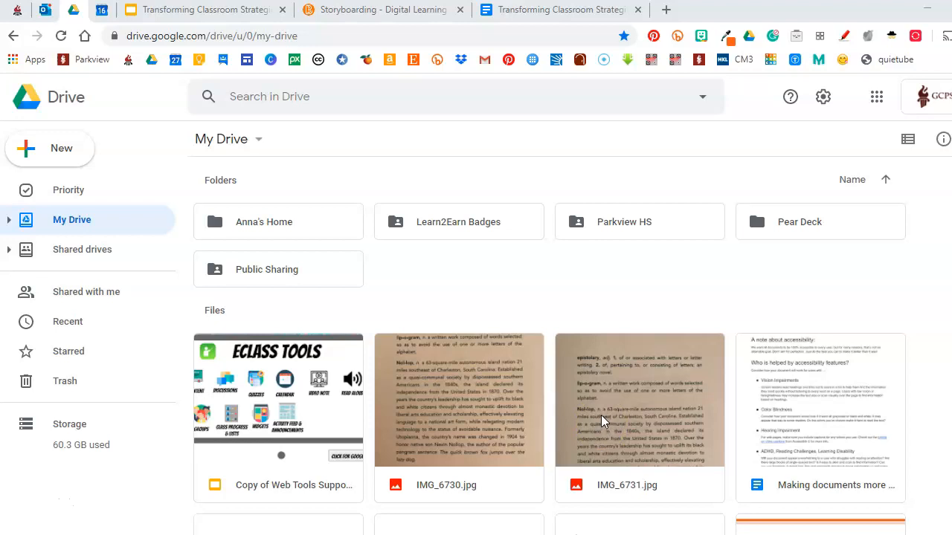
# Open the image IMG_6731.jpg from My Drive with Google Docs to convert it to editable text.
pyautogui.click(596, 424)
pyautogui.rightClick(610, 391)
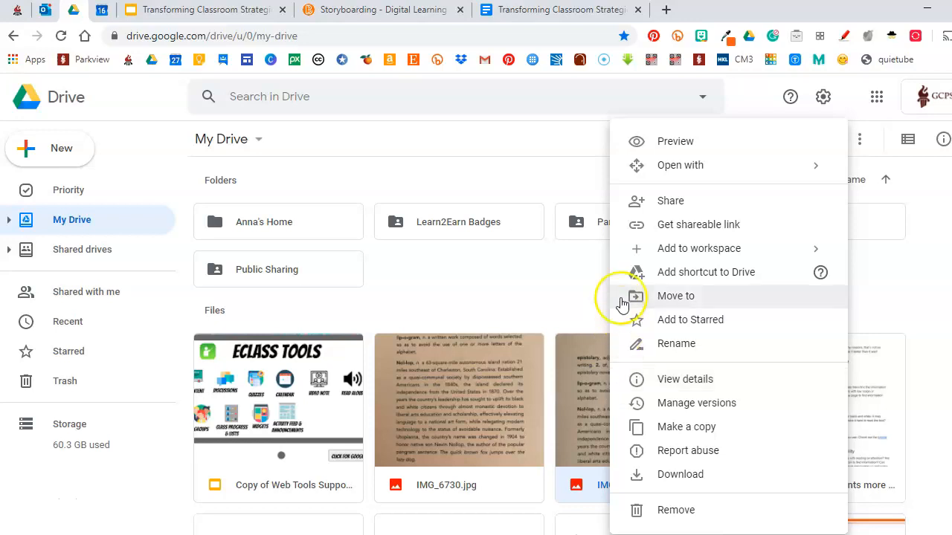
pyautogui.moveTo(651, 177)
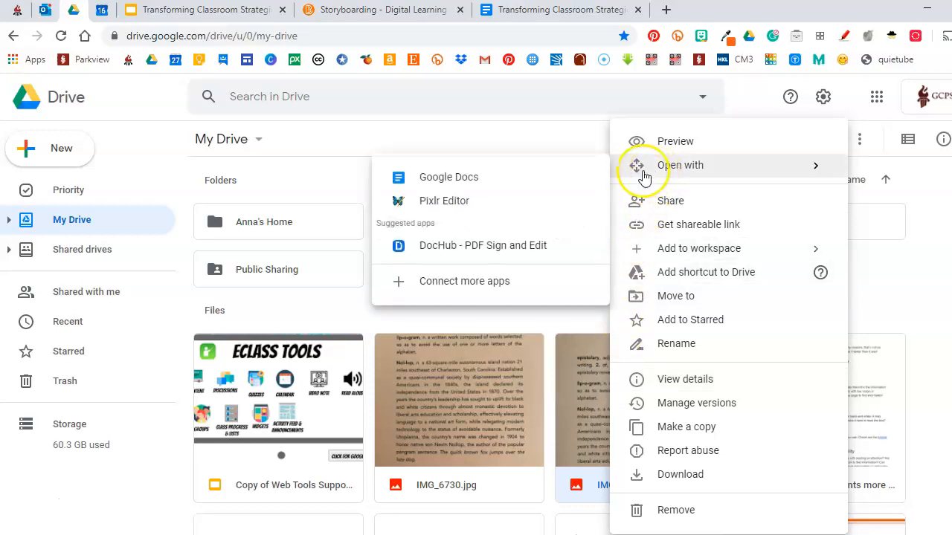
pyautogui.click(574, 180)
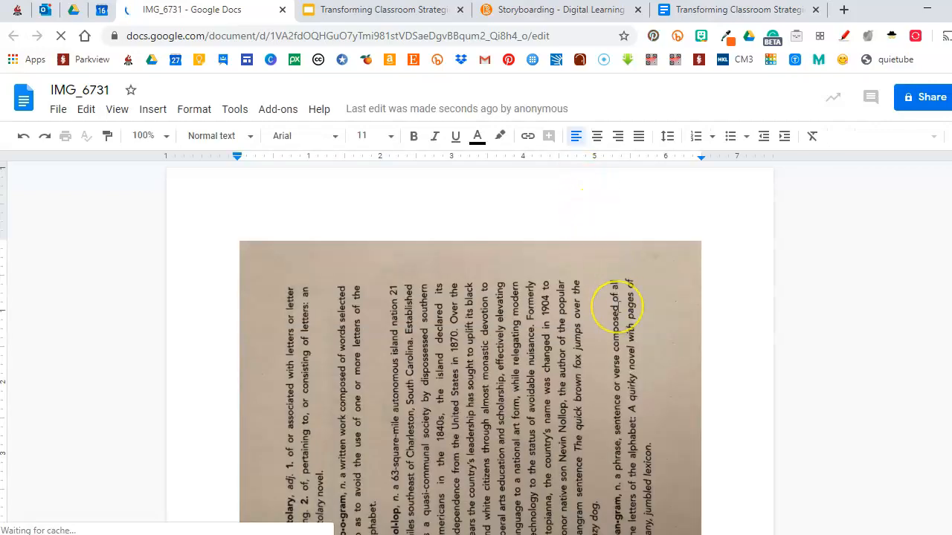
# Rotate the scanned page image by 90° in the image options so its text reads upright.
pyautogui.scroll(-3, 617, 306)
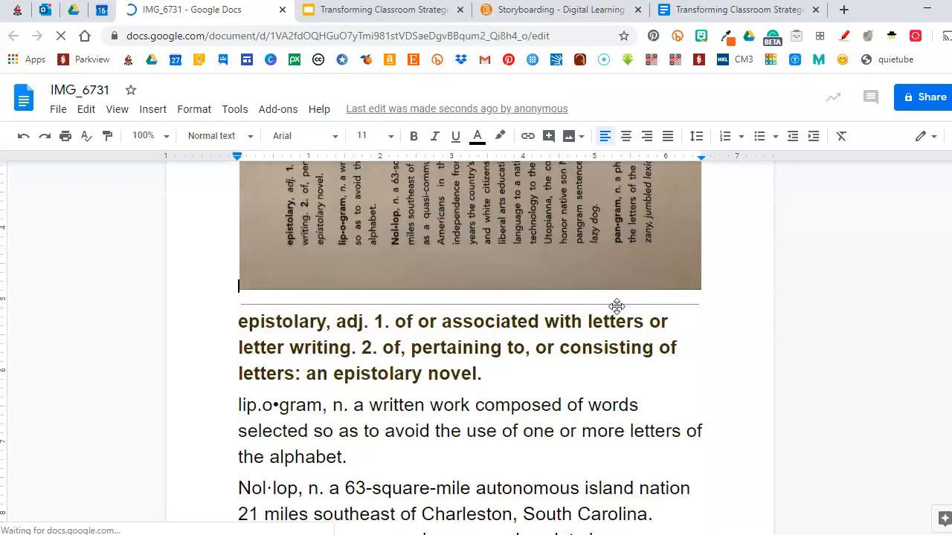
pyautogui.scroll(-5, 617, 307)
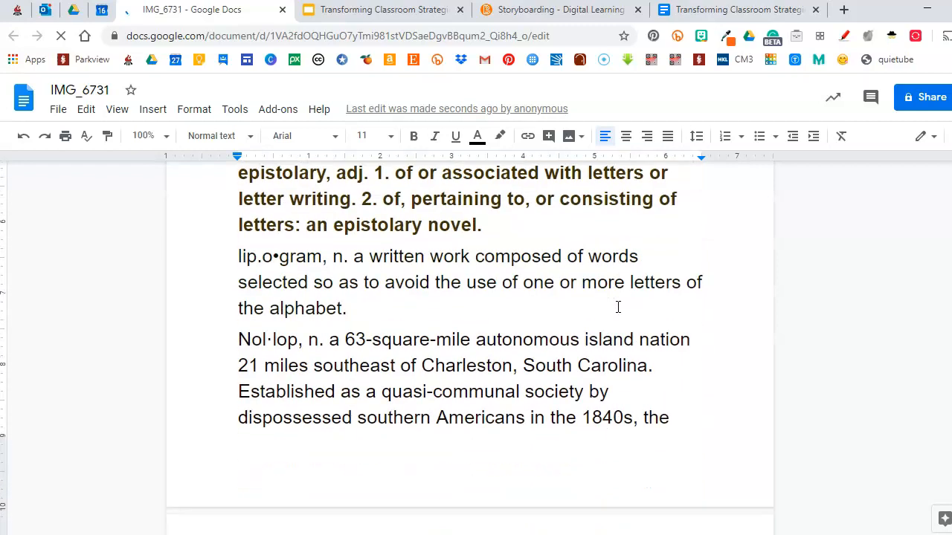
pyautogui.scroll(-6, 617, 306)
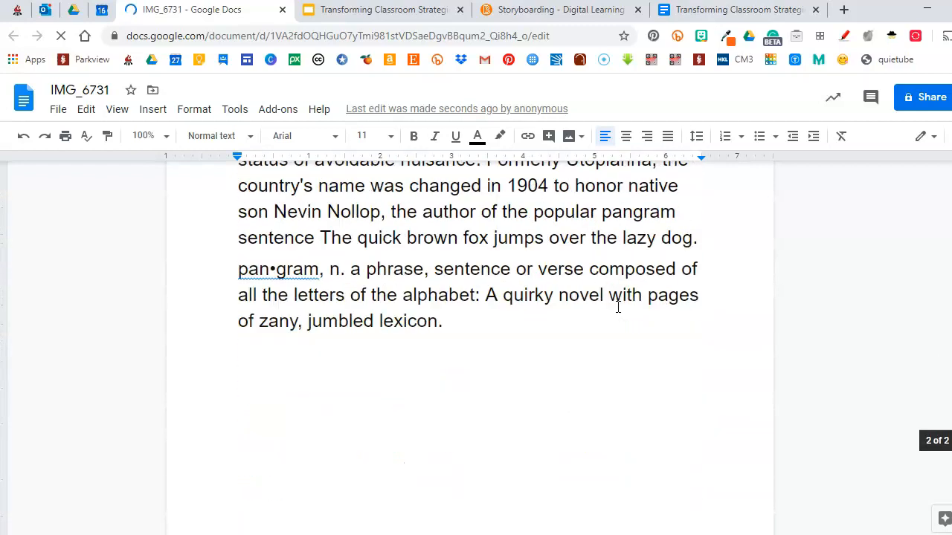
pyautogui.scroll(10, 617, 306)
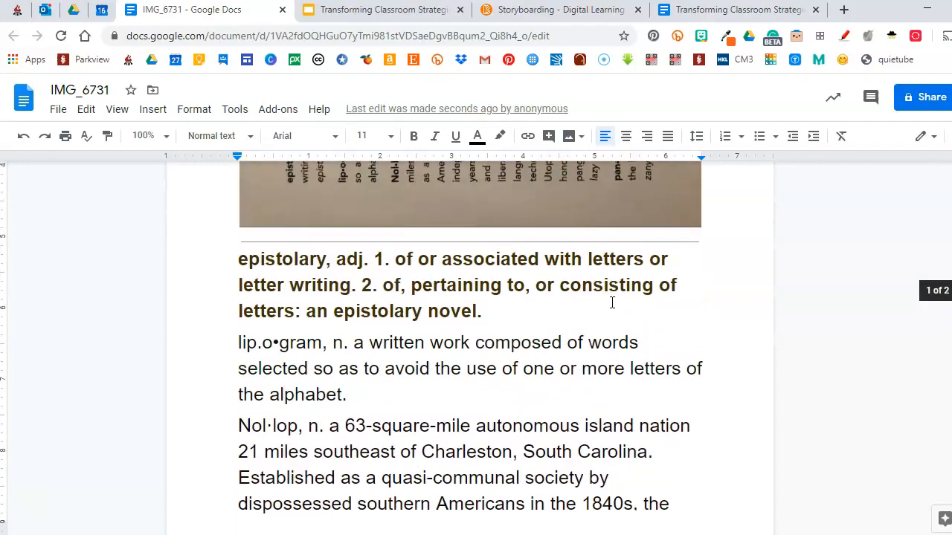
pyautogui.scroll(2, 610, 302)
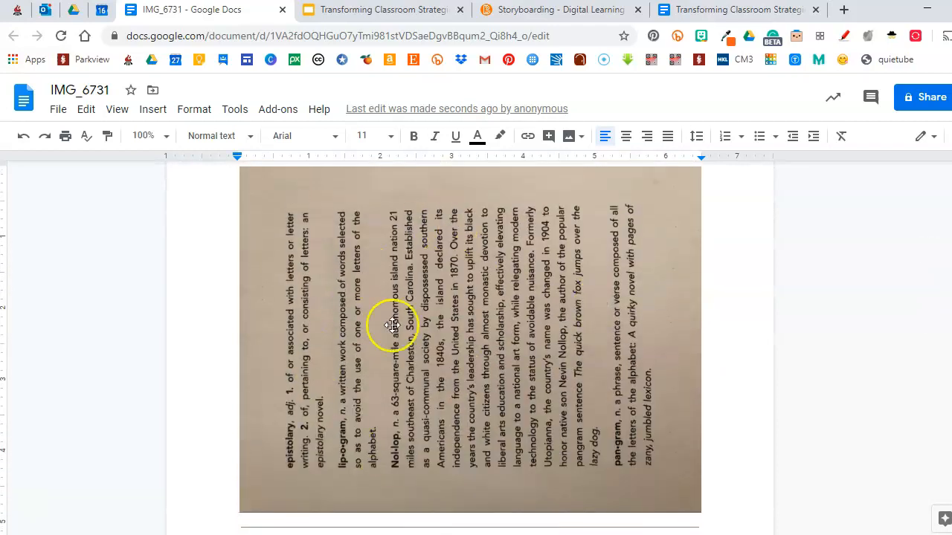
pyautogui.click(347, 300)
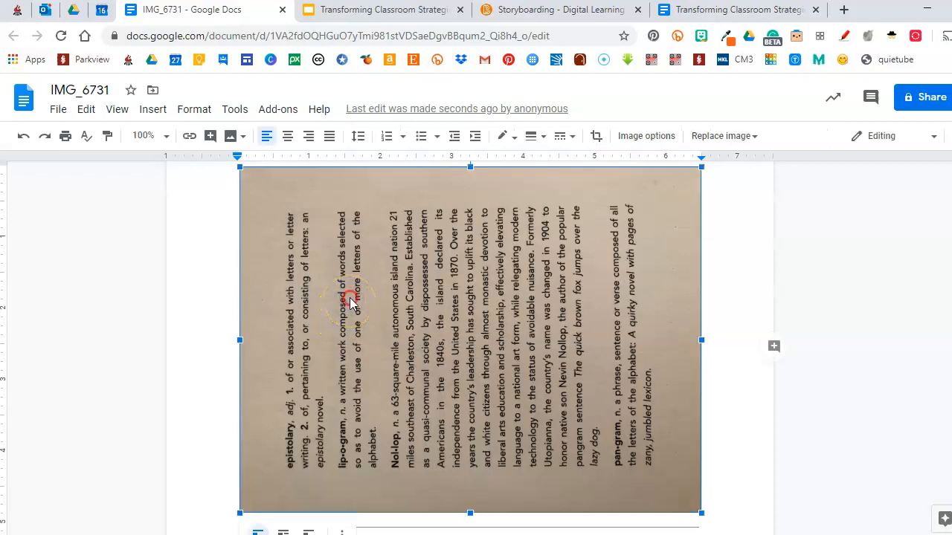
pyautogui.rightClick(351, 303)
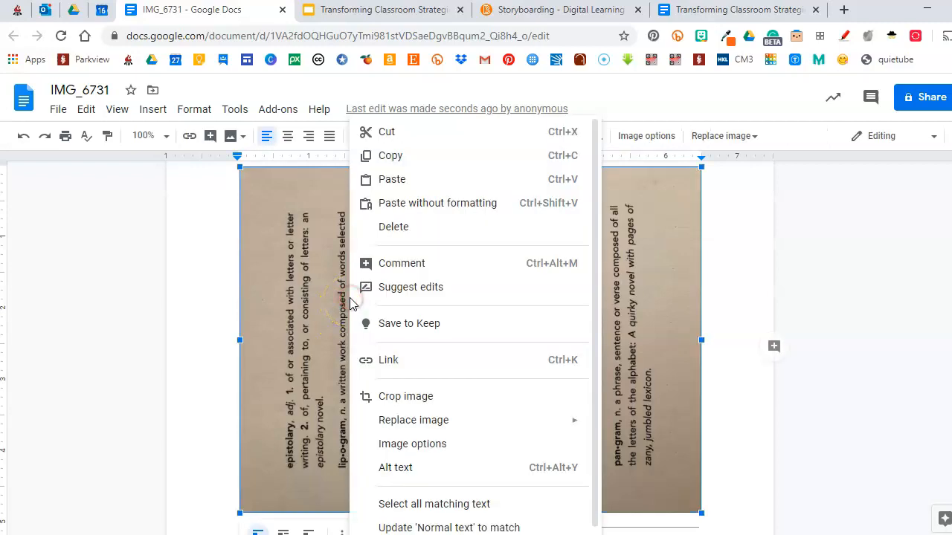
pyautogui.click(421, 446)
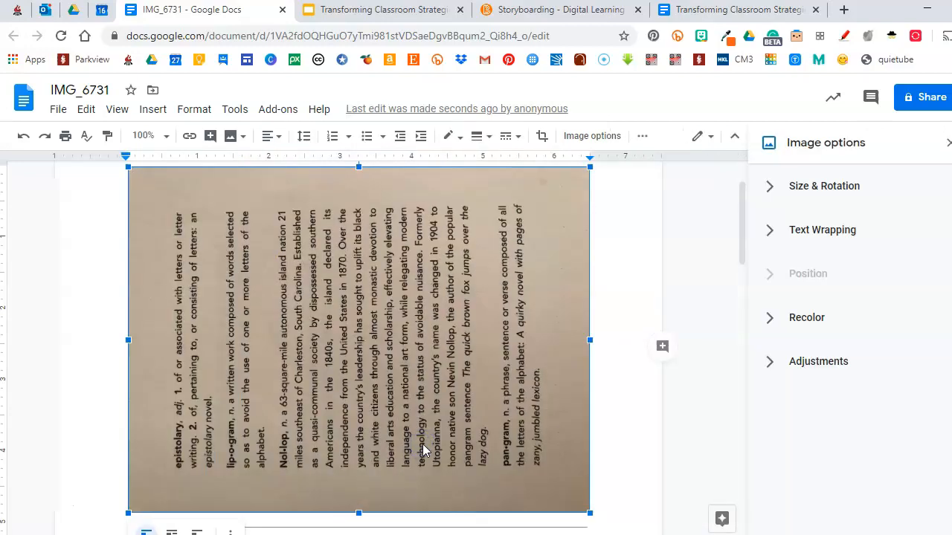
pyautogui.click(827, 192)
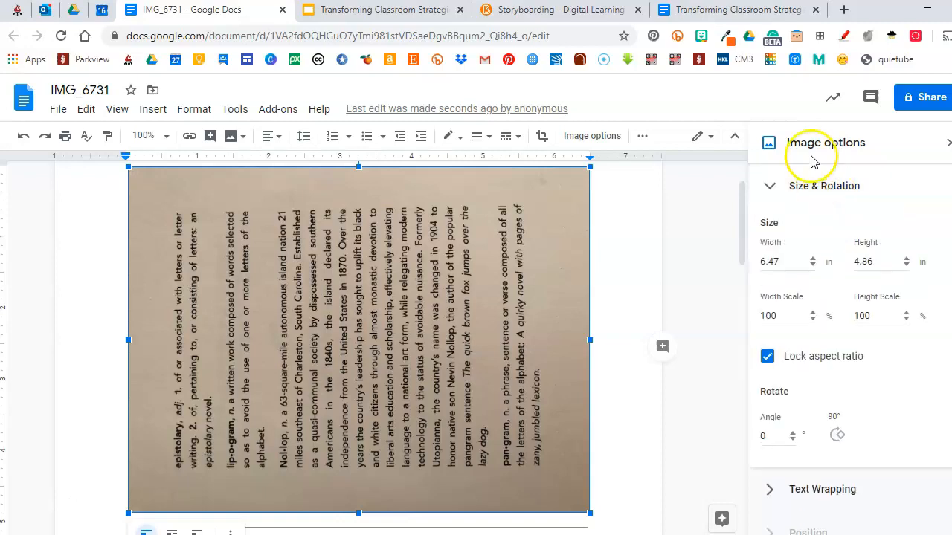
pyautogui.click(837, 437)
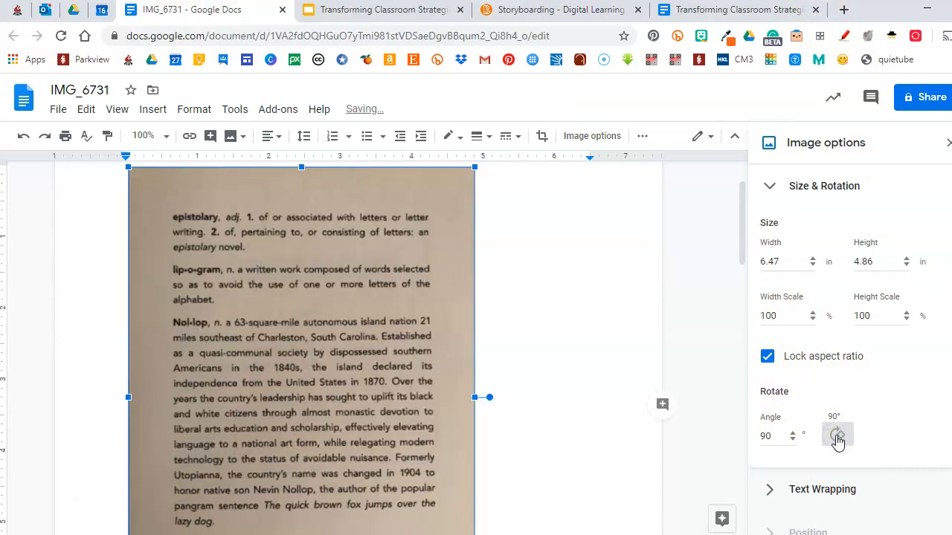
pyautogui.click(948, 145)
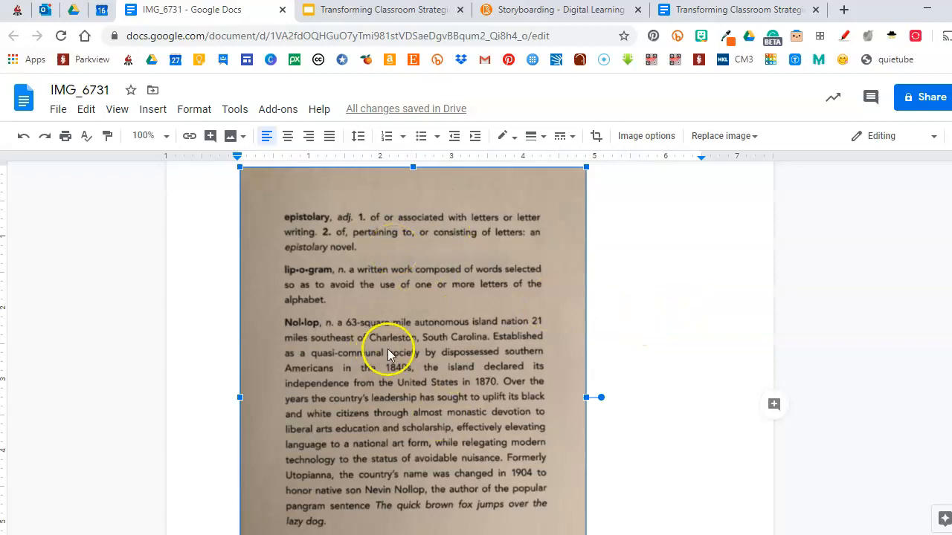
# Move the scanned page image below the extracted text at the end of the document.
pyautogui.scroll(-5, 640, 347)
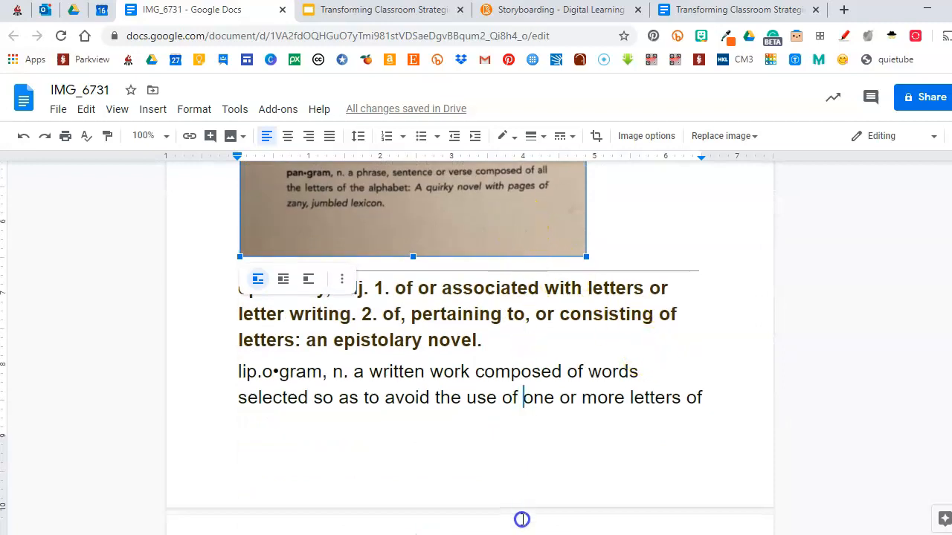
pyautogui.scroll(5, 525, 518)
pyautogui.moveTo(523, 529); pyautogui.dragTo(509, 500)
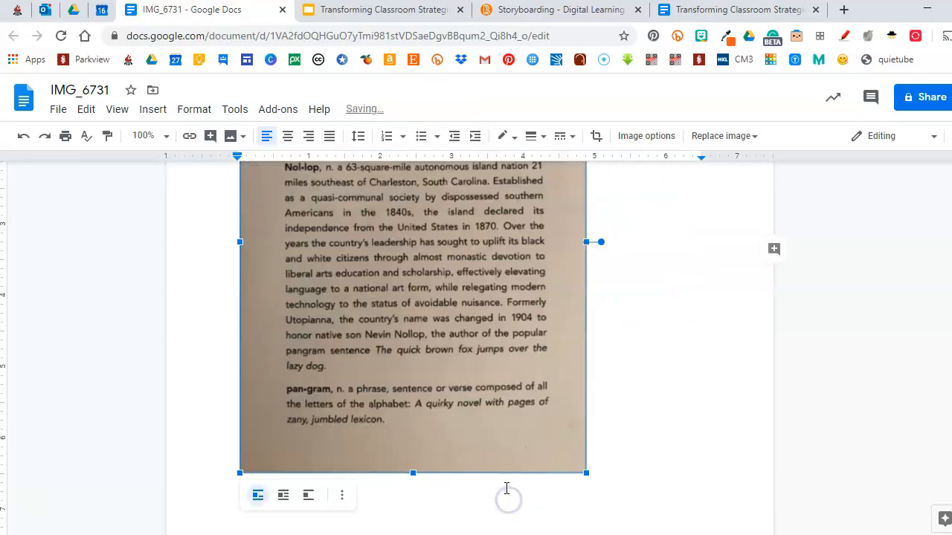
# Set the font size of all the extracted text, from the epistolary entry to the pangram entry, to 12.
pyautogui.scroll(10, 521, 435)
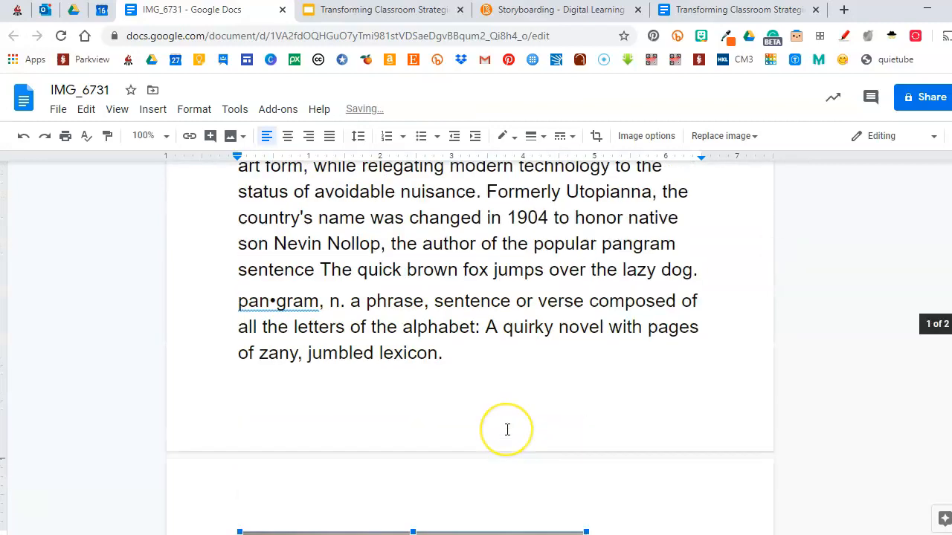
pyautogui.scroll(5, 507, 430)
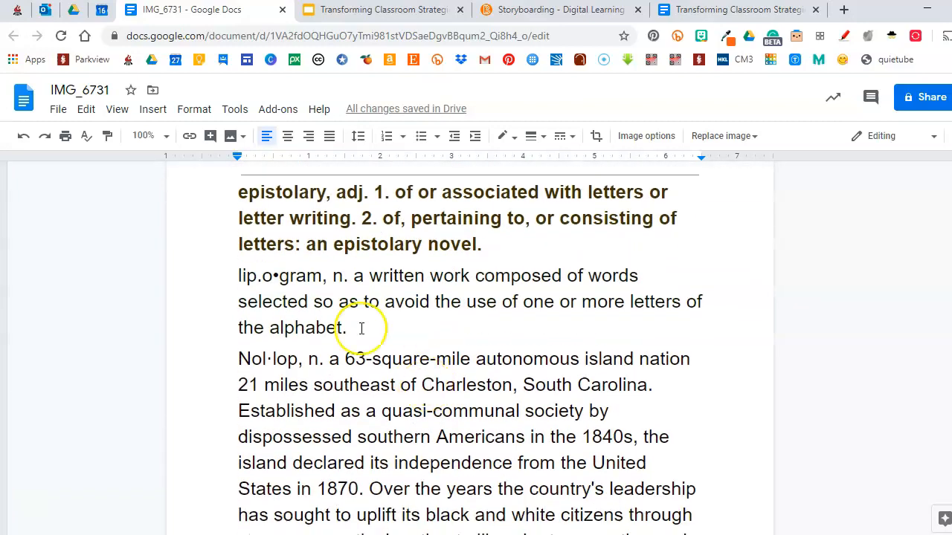
pyautogui.moveTo(238, 193); pyautogui.dragTo(484, 228)
pyautogui.scroll(4, 484, 230)
pyautogui.scroll(10, 483, 318)
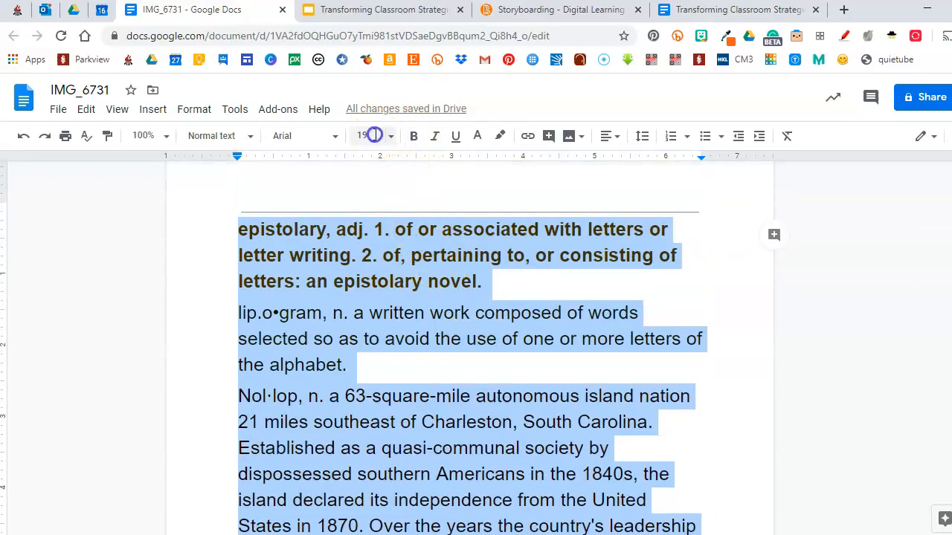
pyautogui.click(368, 135)
pyautogui.click(367, 257)
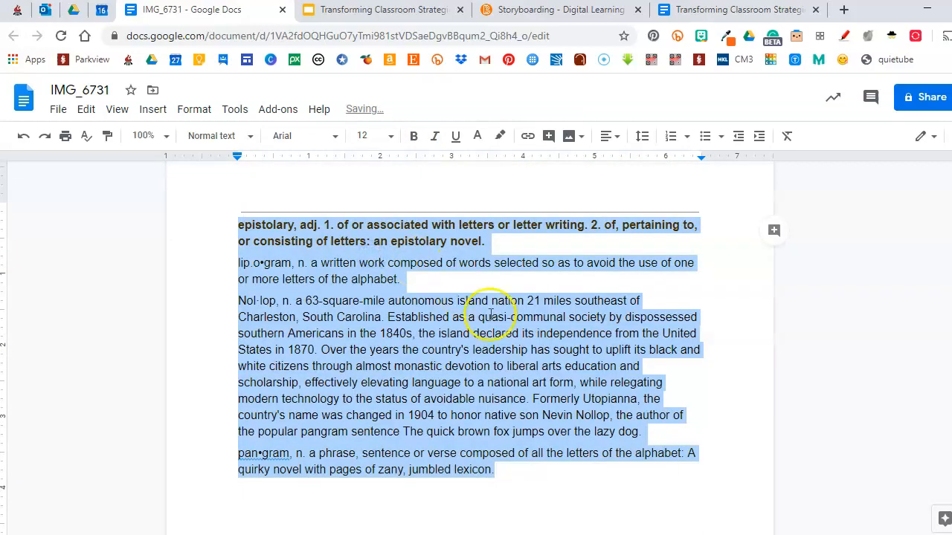
pyautogui.click(489, 358)
pyautogui.scroll(-3, 503, 362)
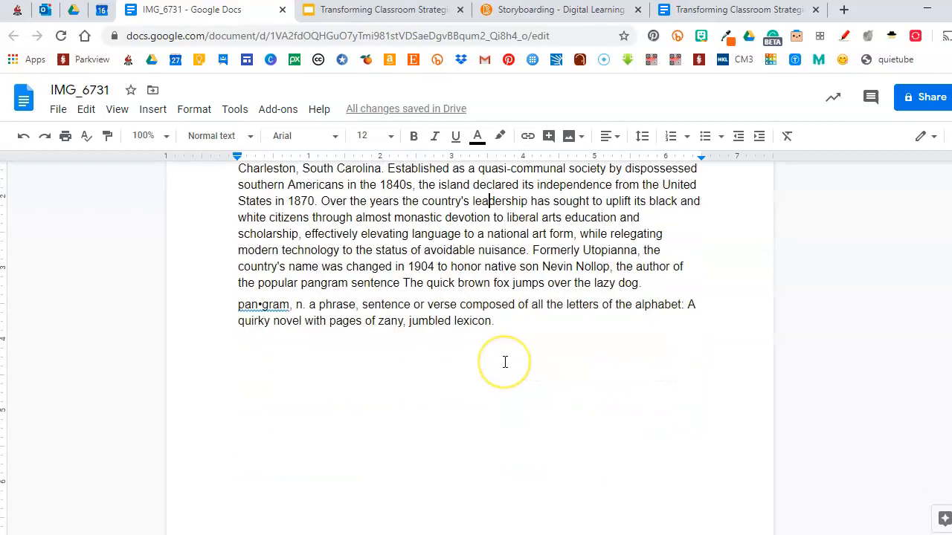
pyautogui.scroll(3, 503, 363)
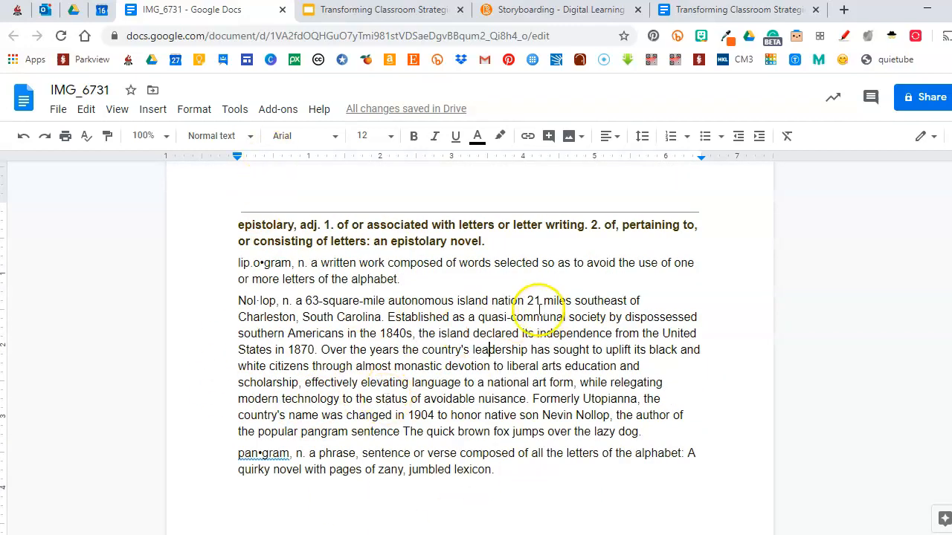
# Highlight the term "Nol·lop" at the start of its definition in light yellow-orange.
pyautogui.click(236, 300)
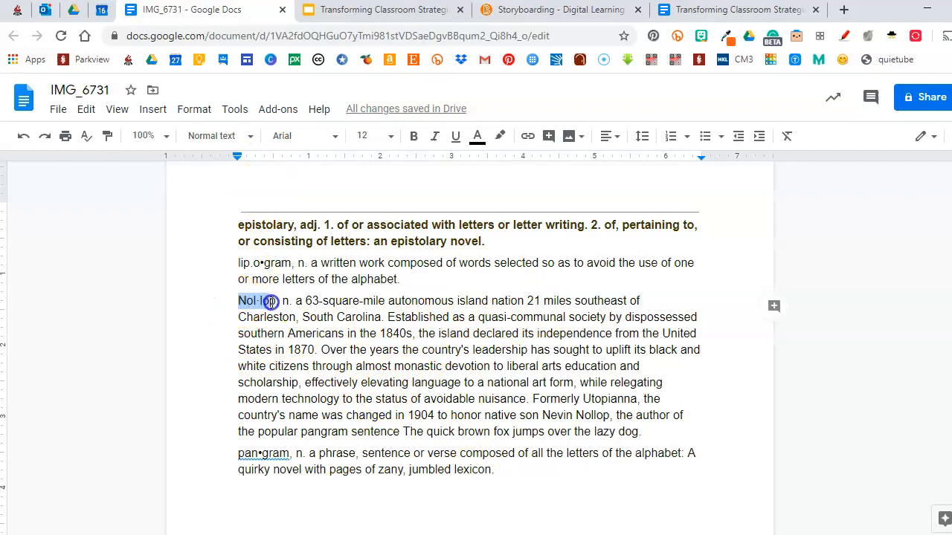
pyautogui.click(319, 379)
pyautogui.moveTo(238, 302); pyautogui.dragTo(283, 301)
pyautogui.click(499, 136)
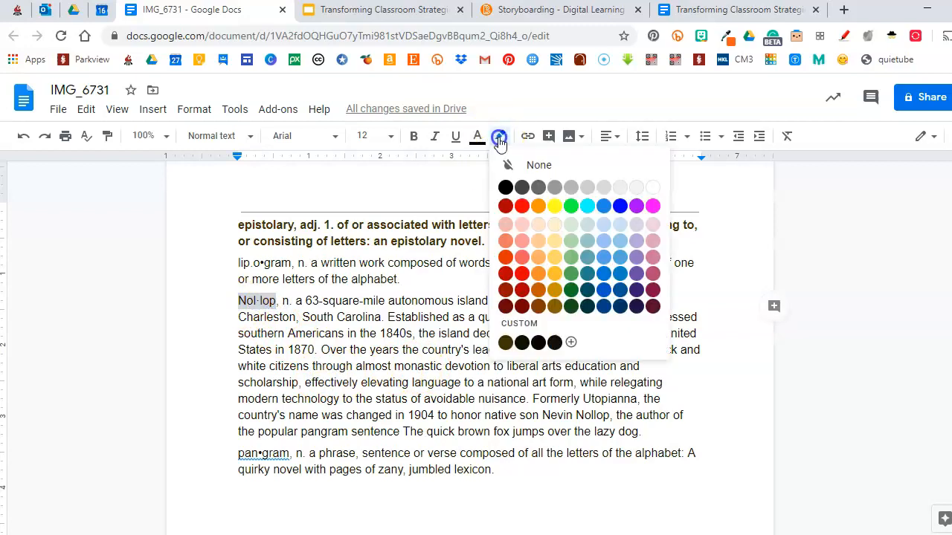
pyautogui.click(556, 239)
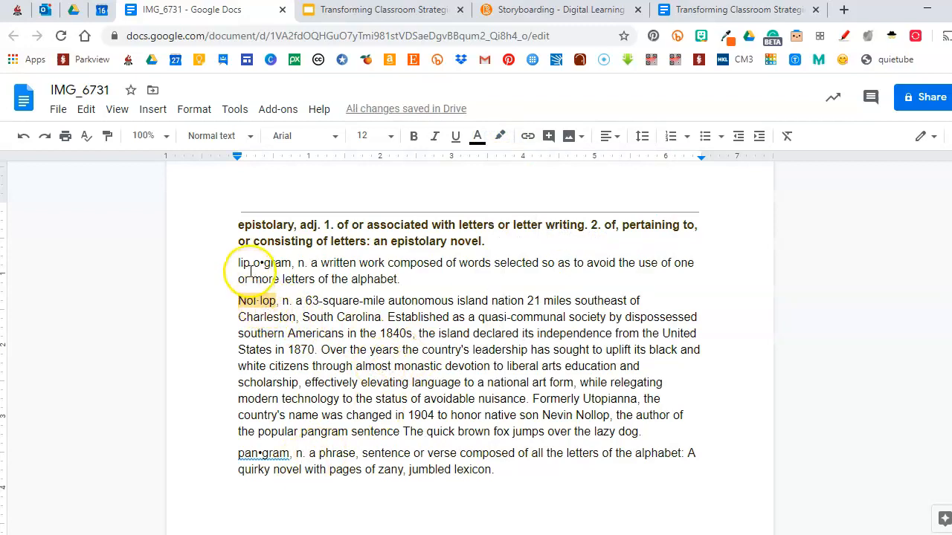
# Add the comment "This is a famous pangram." to the sentence "The quick brown fox jumps over the lazy dog.".
pyautogui.moveTo(402, 431); pyautogui.dragTo(620, 437)
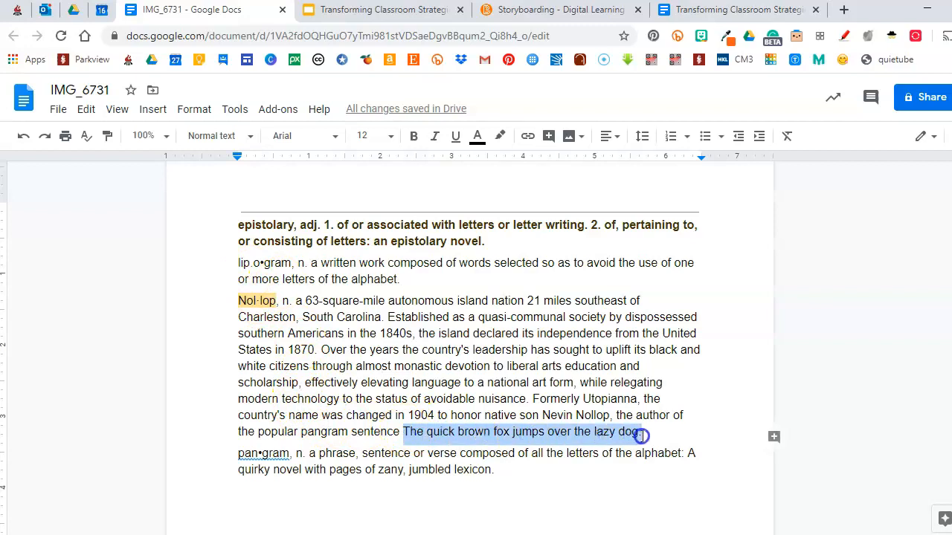
pyautogui.click(771, 439)
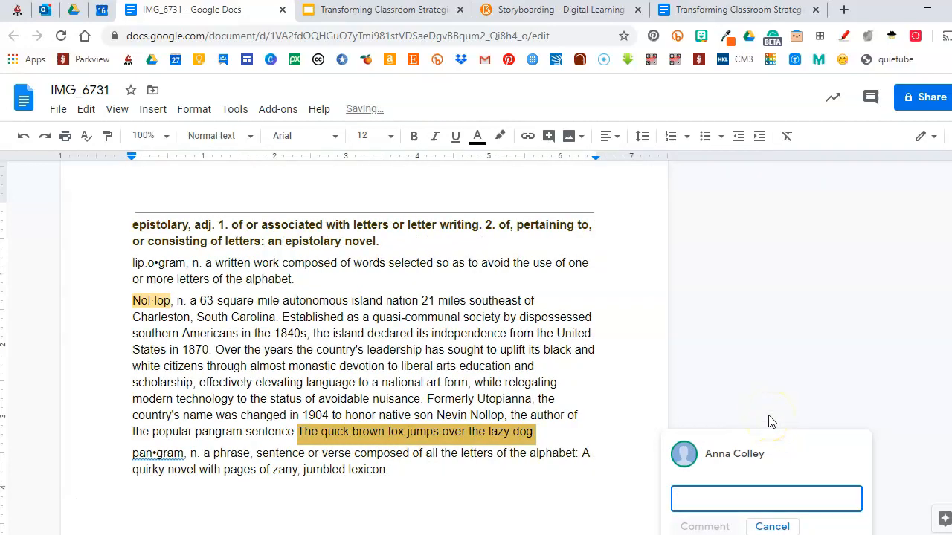
pyautogui.write('This i sa')
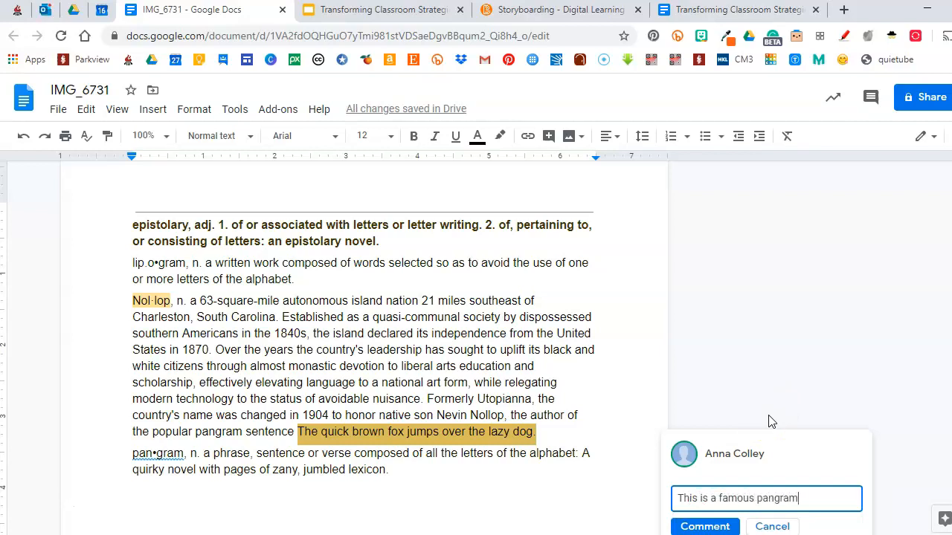
pyautogui.click(704, 526)
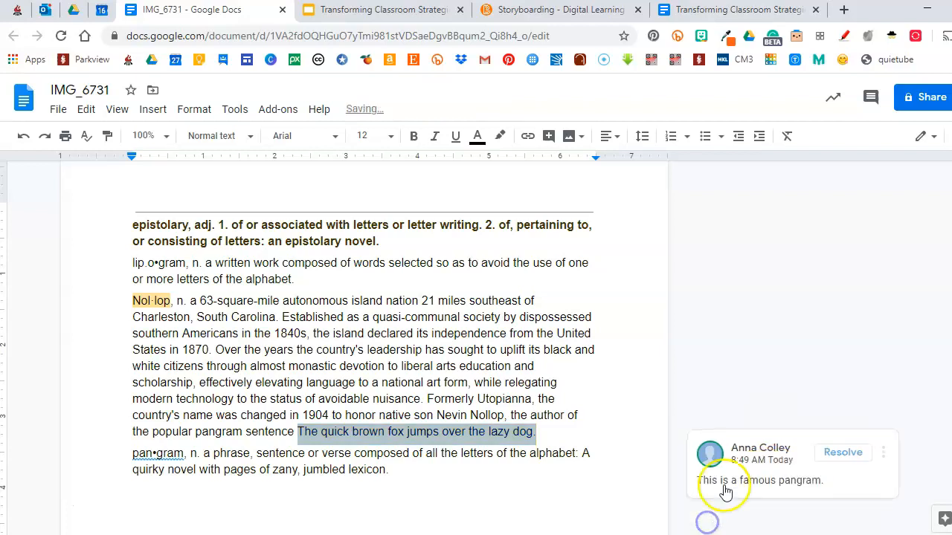
pyautogui.click(544, 432)
pyautogui.scroll(-1, 533, 401)
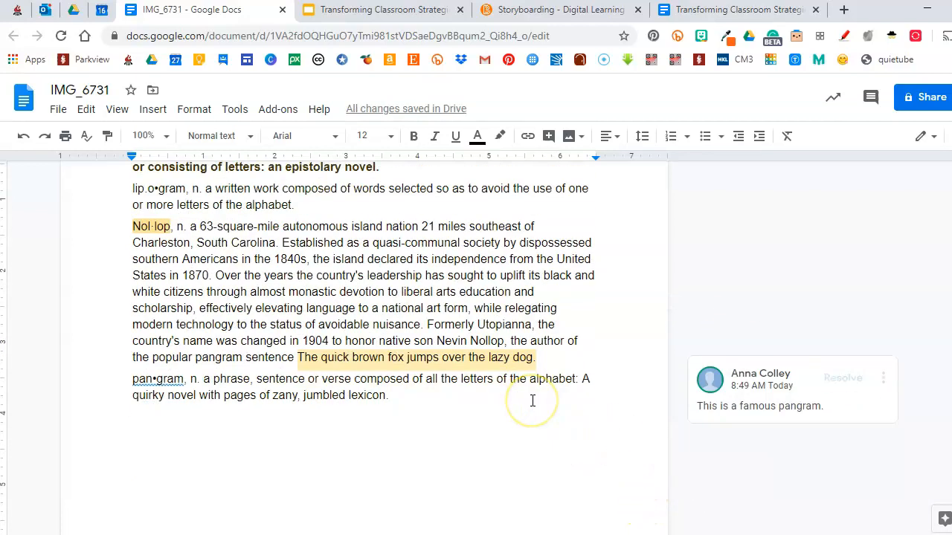
pyautogui.scroll(-2, 532, 407)
pyautogui.scroll(3, 531, 411)
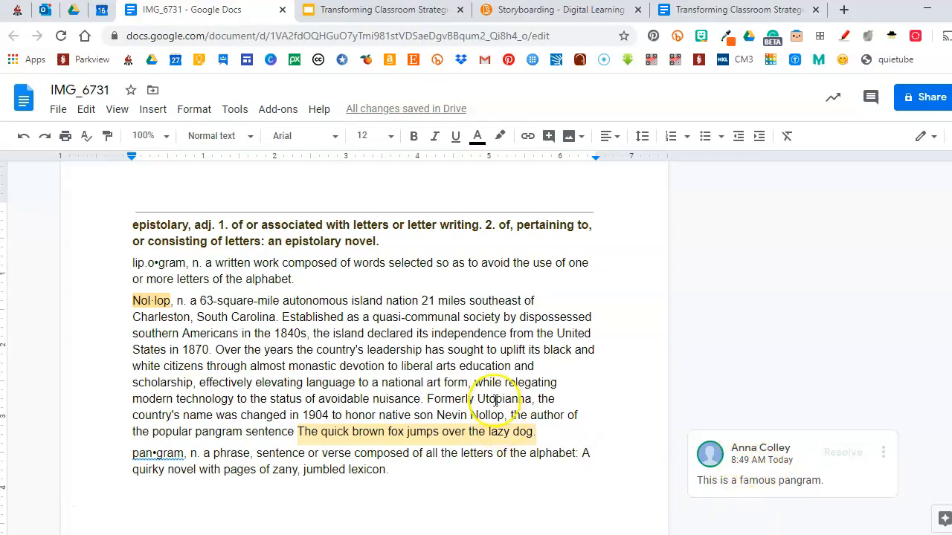
pyautogui.scroll(1, 392, 380)
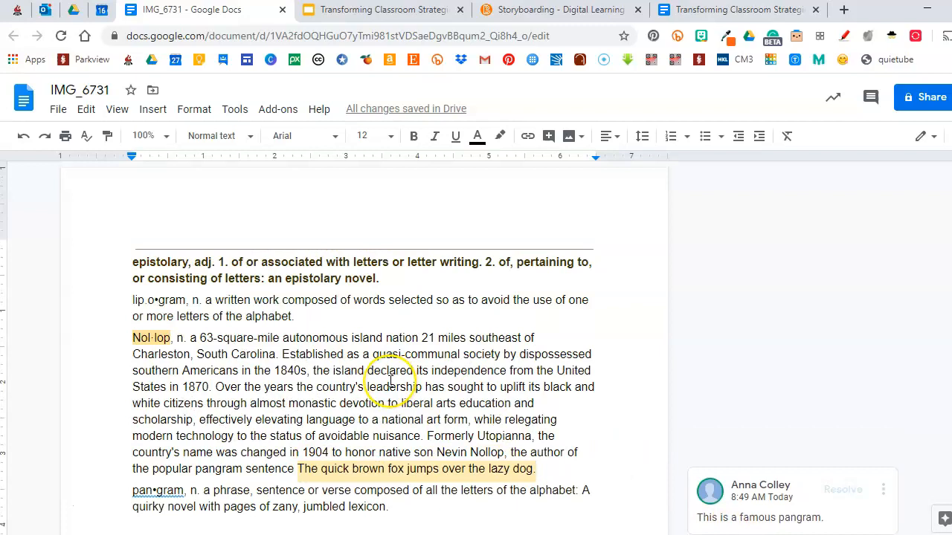
pyautogui.scroll(-3, 390, 382)
pyautogui.scroll(3, 391, 382)
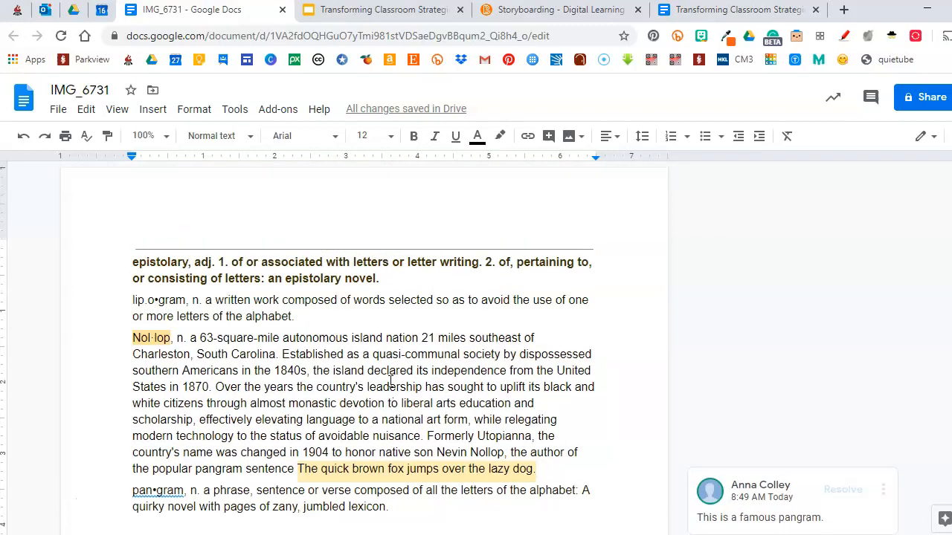